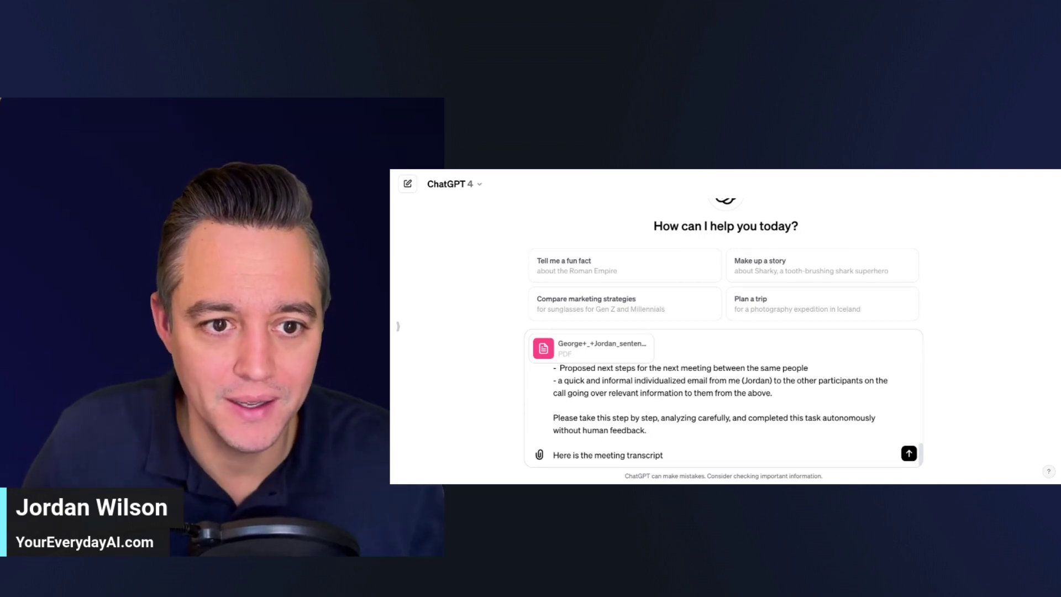
- Send the seven-task prompt with the attached meeting-transcript PDF to ChatGPT 4
key(ctrl+Tab)
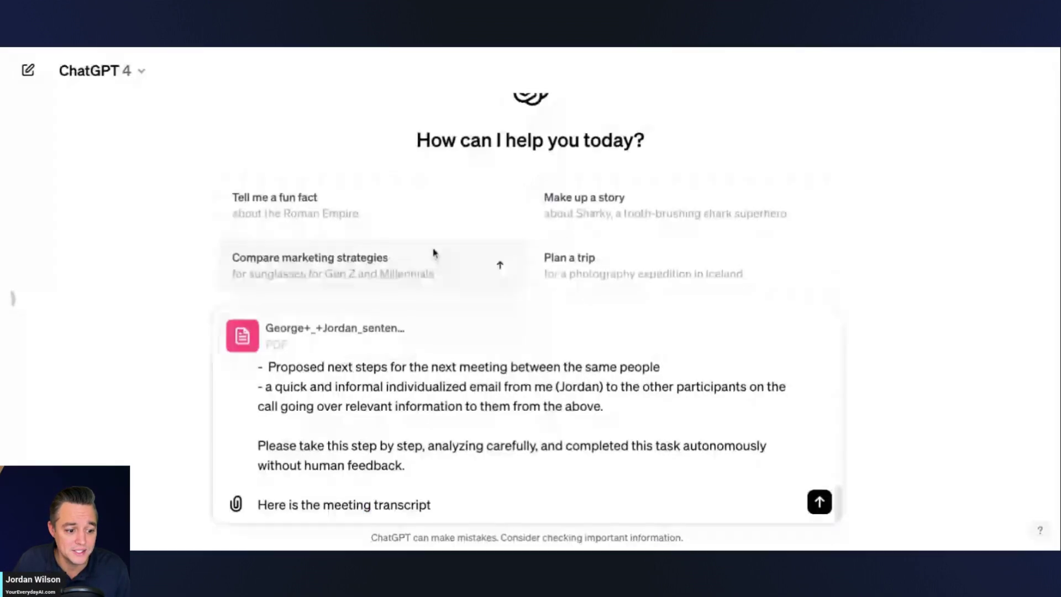
scroll(471, 414, up, 5)
scroll(496, 421, down, 5)
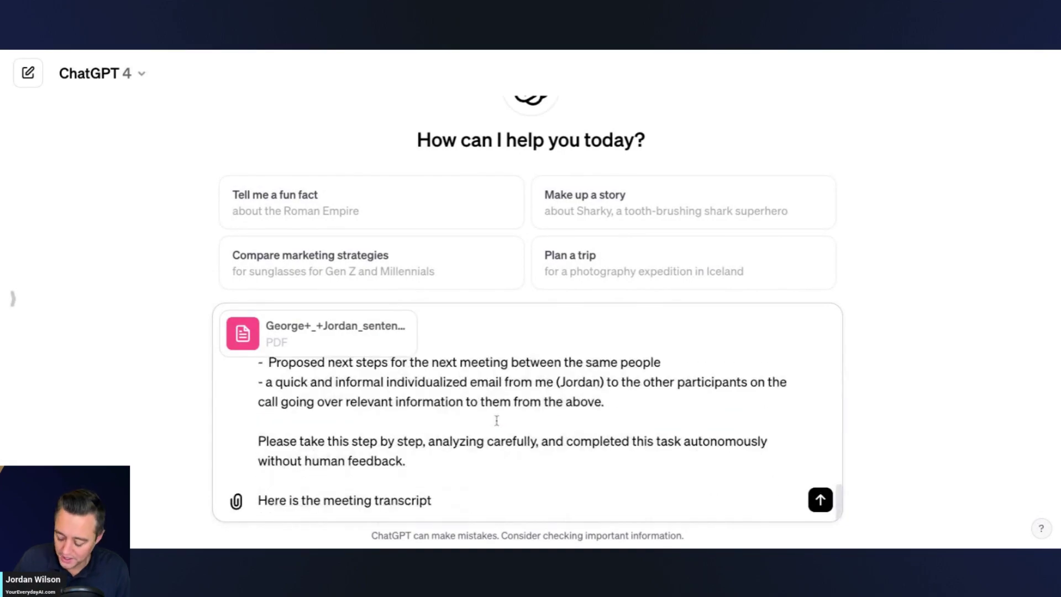
key(Return)
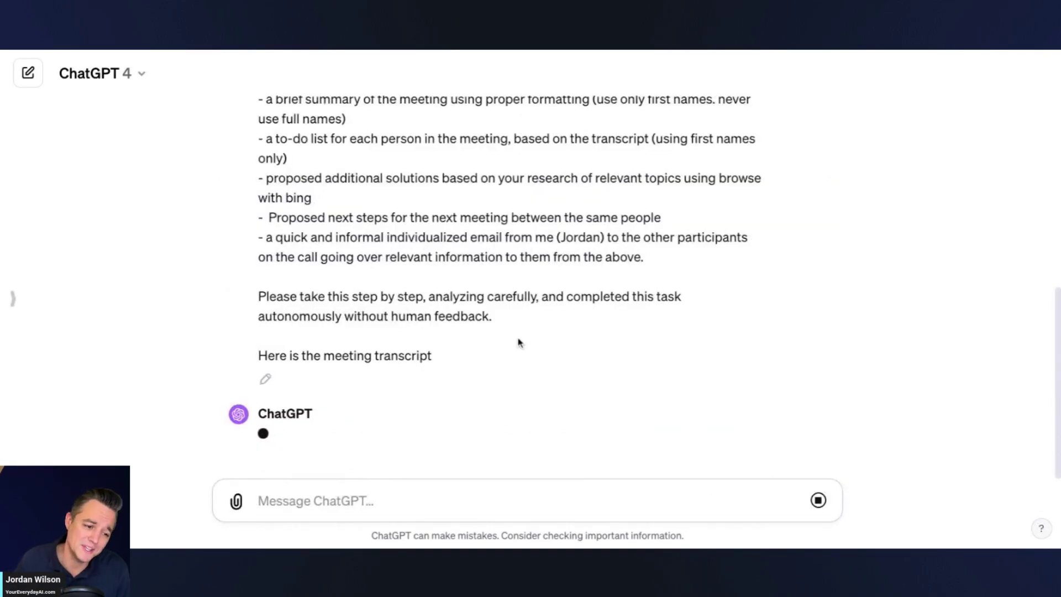
- Scroll through the sent prompt and ChatGPT's reply as it starts generating
scroll(519, 348, up, 10)
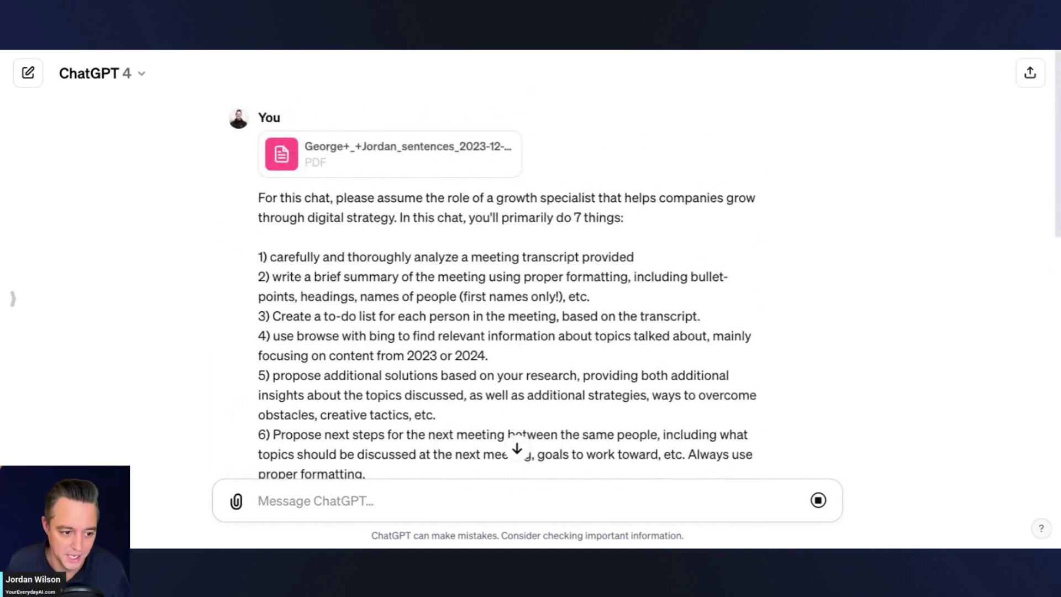
scroll(524, 315, down, 5)
scroll(524, 315, down, 6)
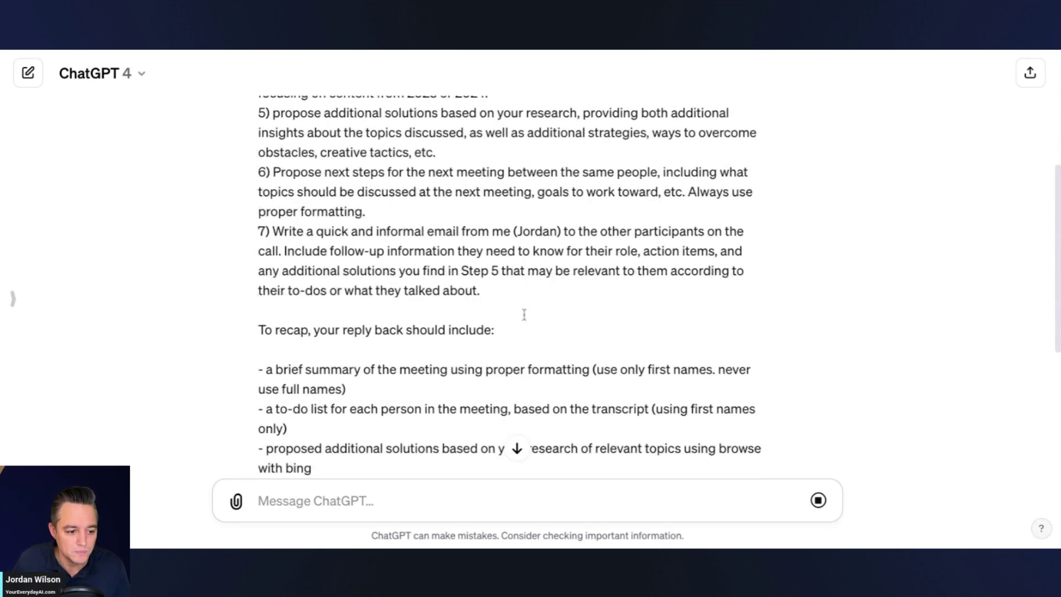
scroll(525, 322, up, 10)
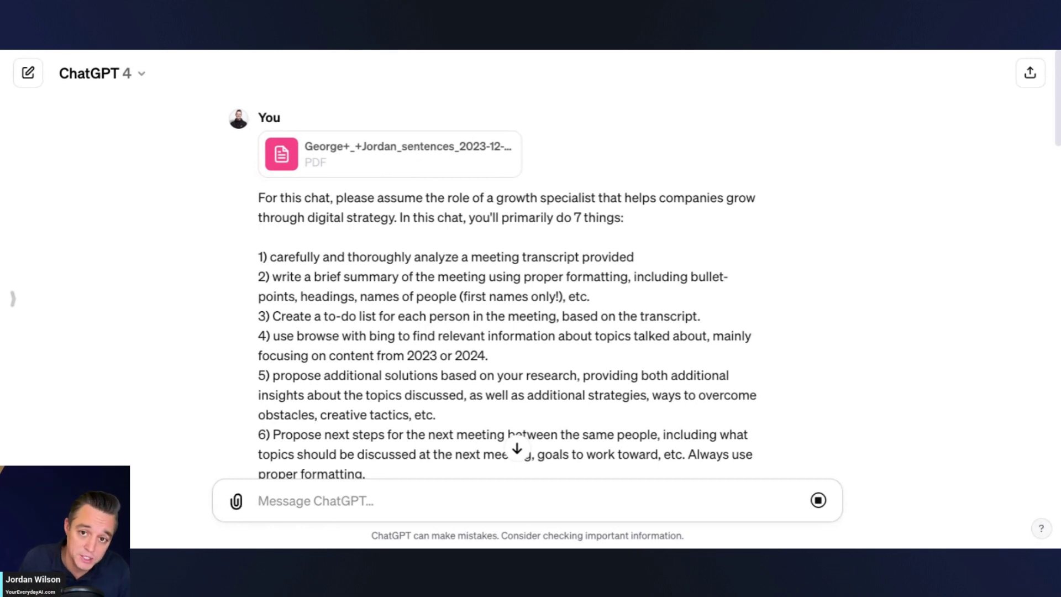
scroll(415, 240, down, 1)
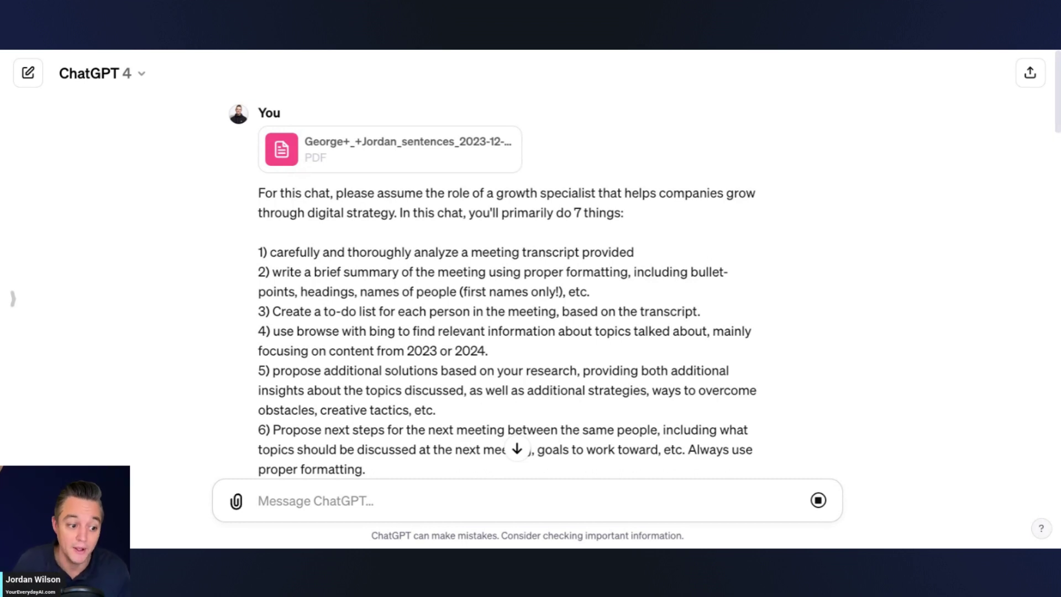
scroll(507, 288, down, 2)
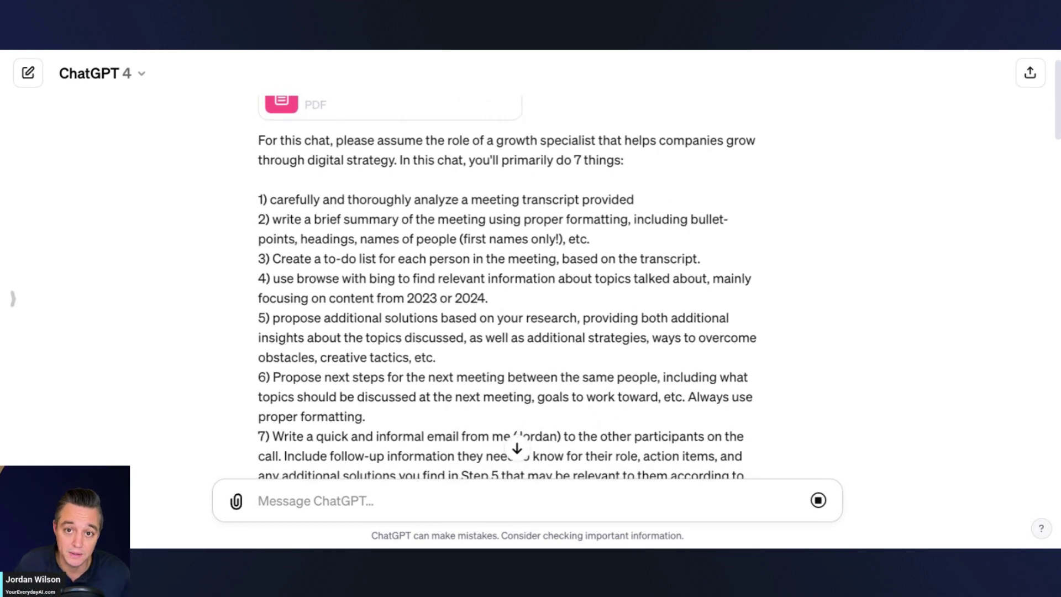
scroll(507, 287, up, 1)
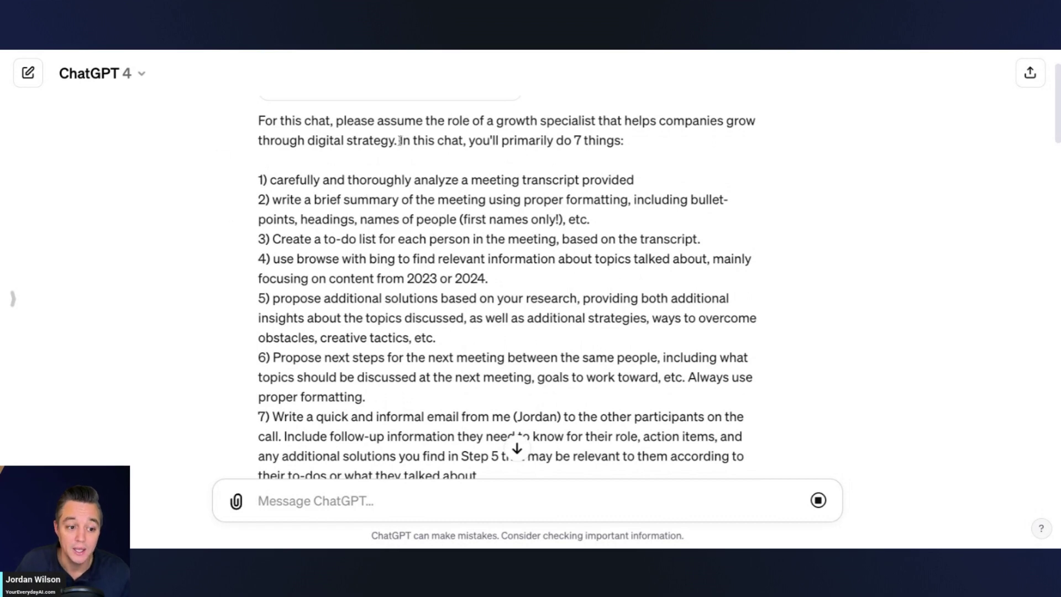
drag(402, 138, 625, 142)
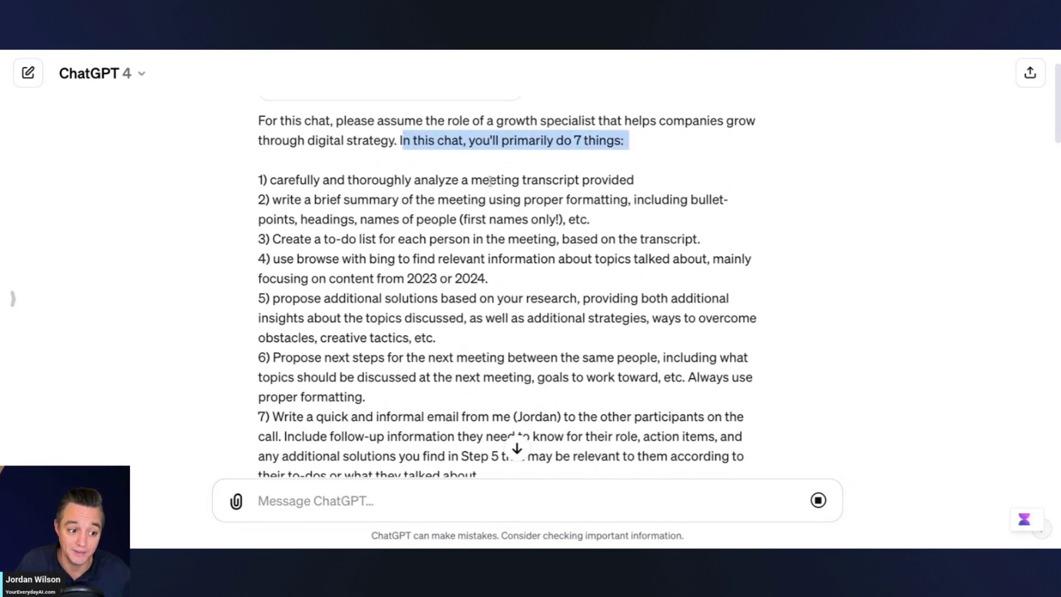
click(490, 180)
triple_click(490, 180)
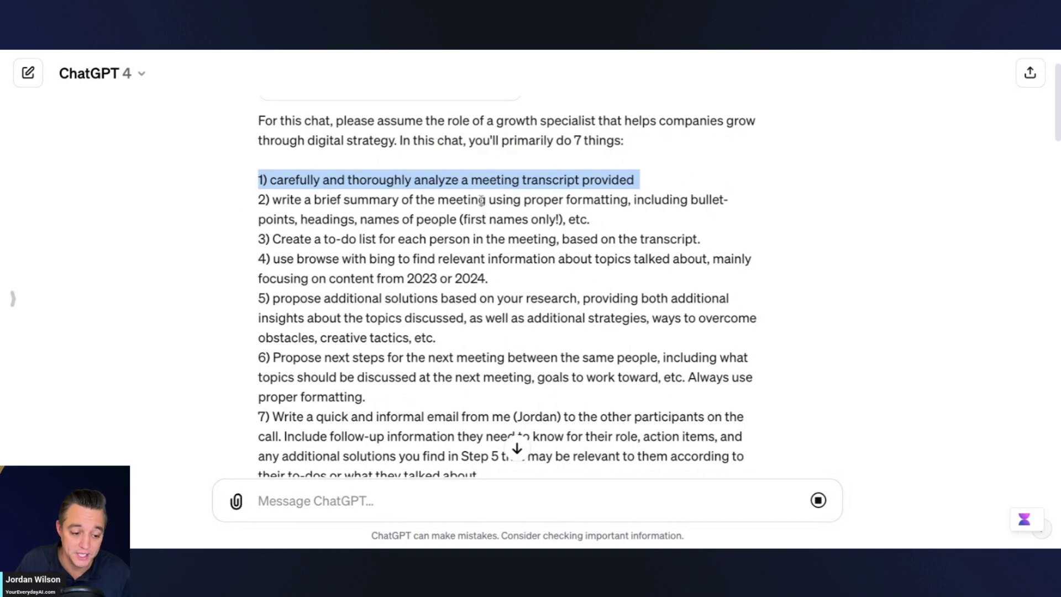
double_click(477, 200)
triple_click(477, 200)
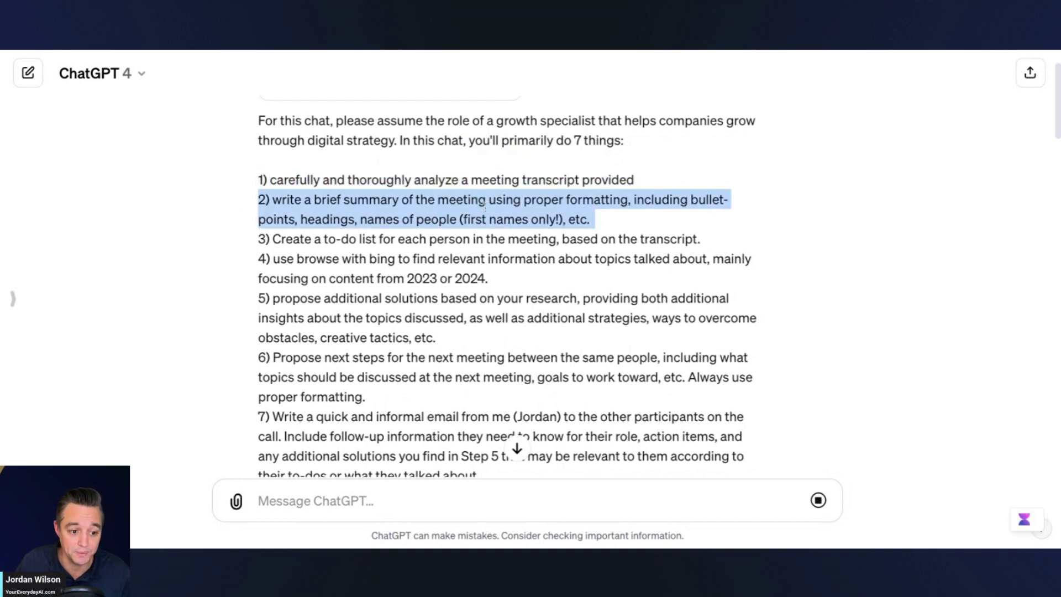
double_click(528, 254)
double_click(529, 241)
click(529, 243)
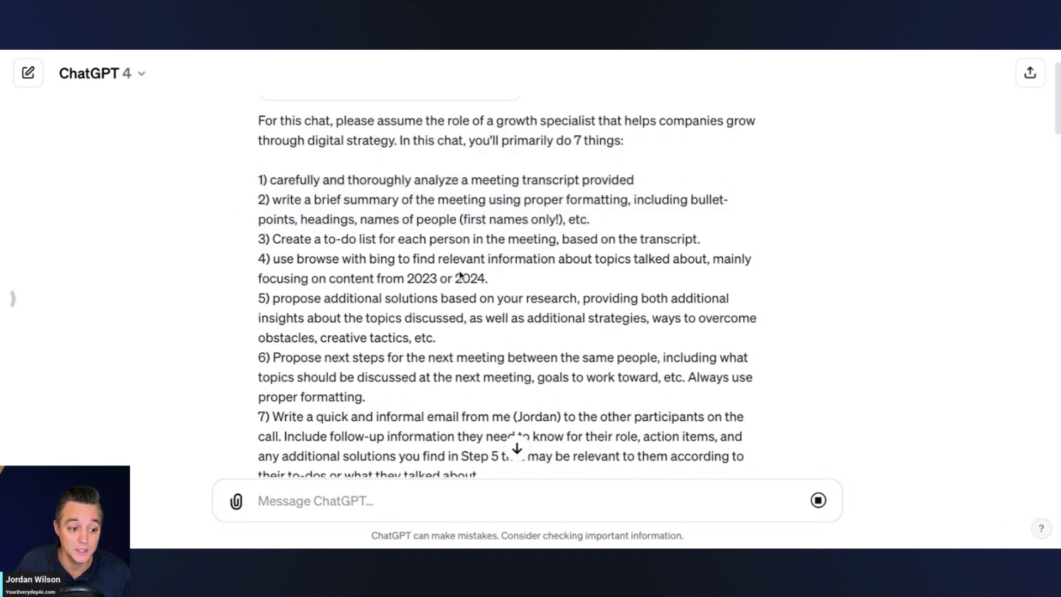
triple_click(344, 258)
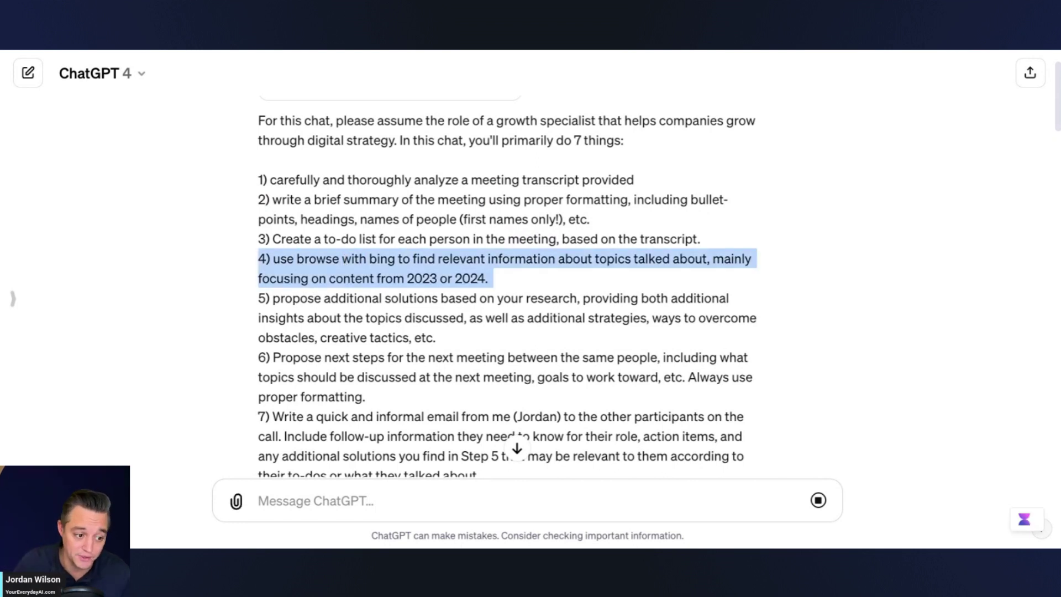
drag(715, 242, 254, 182)
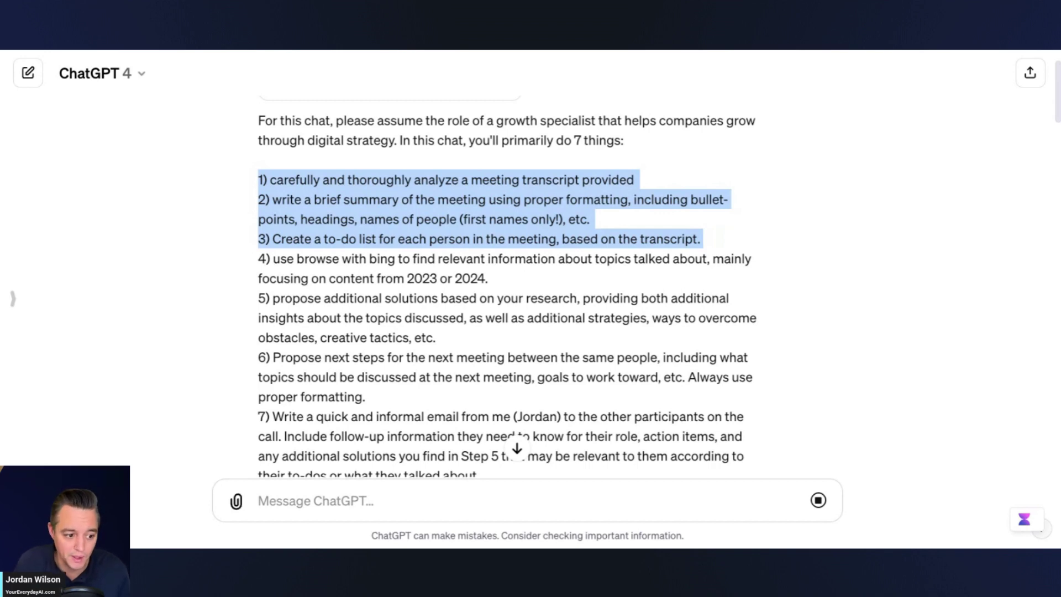
drag(393, 279, 297, 258)
click(520, 267)
drag(500, 286, 273, 258)
triple_click(499, 286)
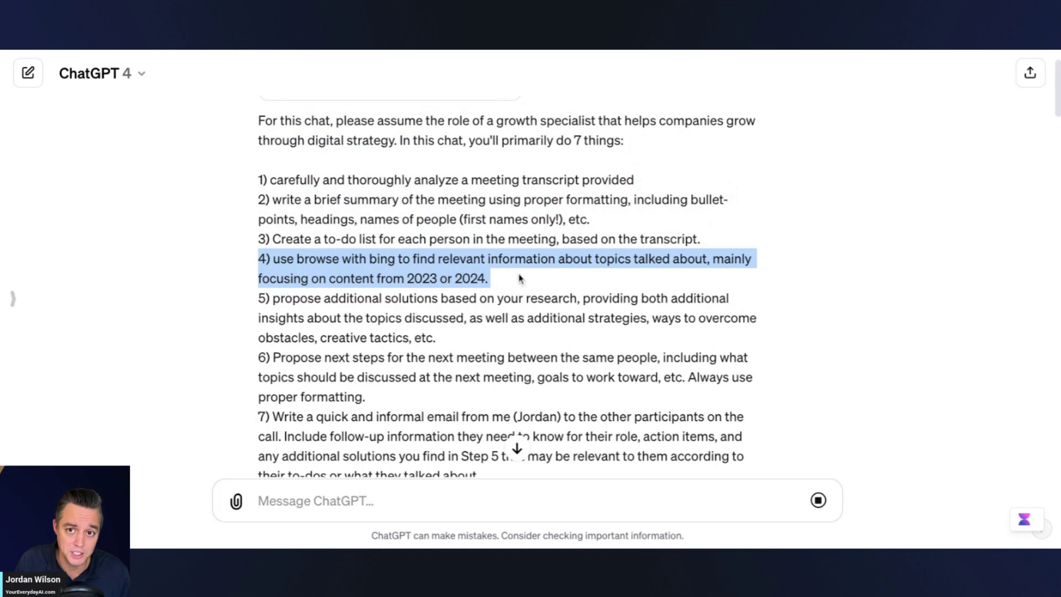
triple_click(517, 280)
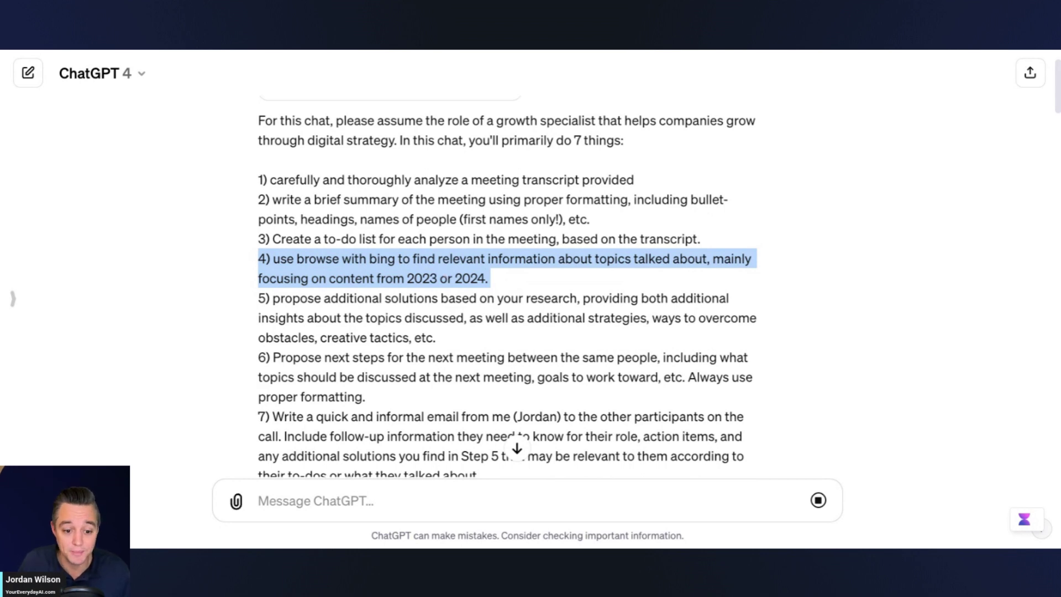
scroll(606, 279, down, 1)
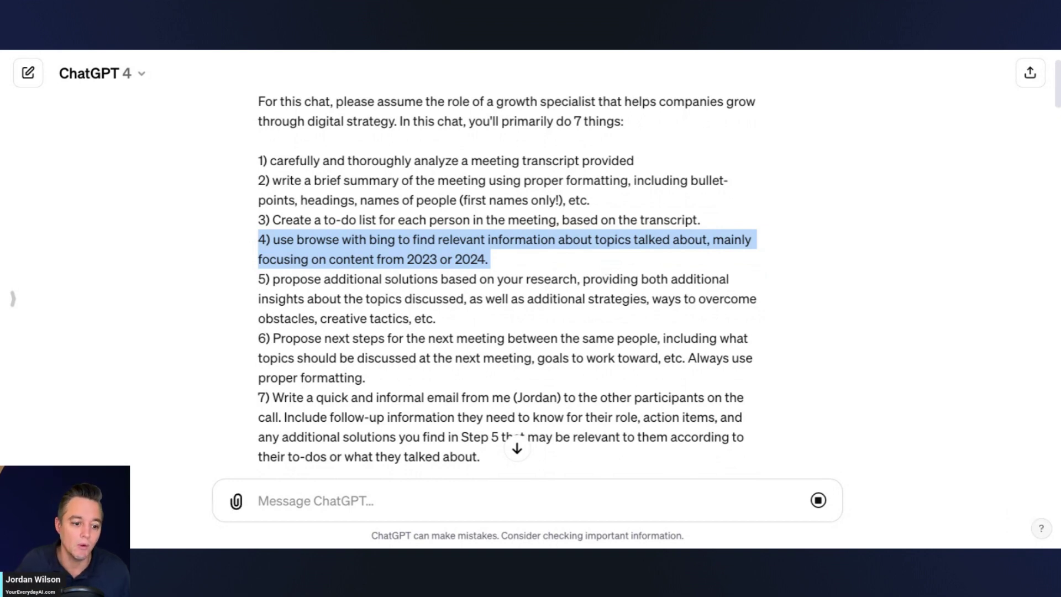
click(580, 279)
key(ctrl+shift+Home)
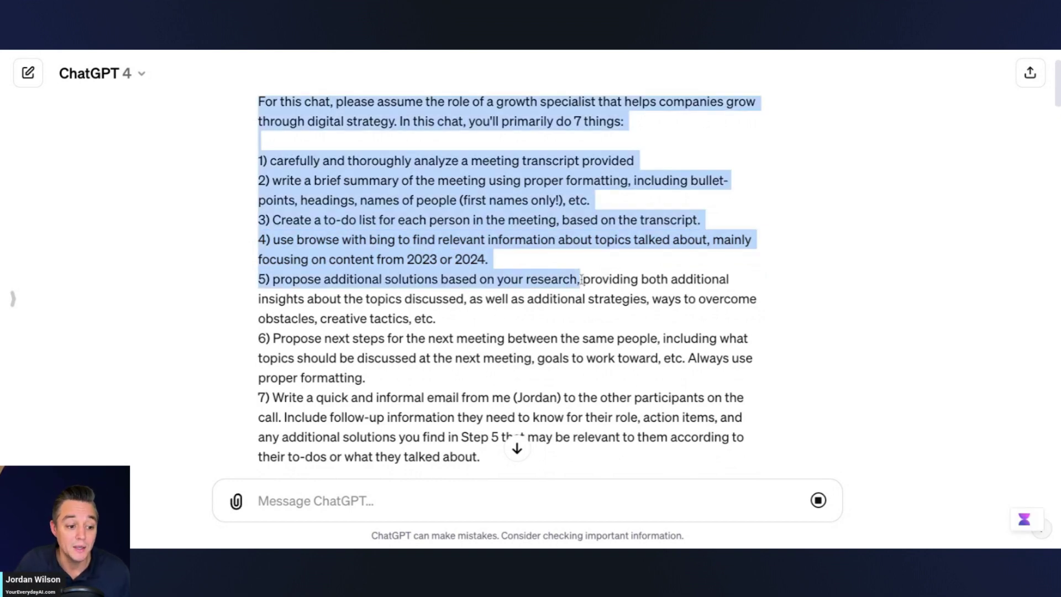
click(580, 279)
key(shift+Home)
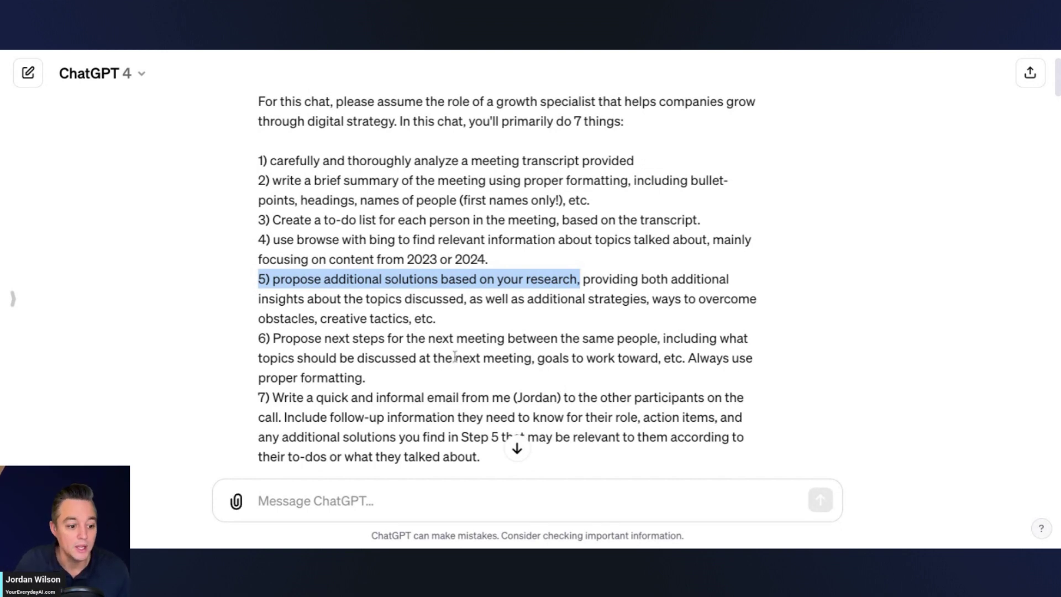
drag(530, 337, 273, 338)
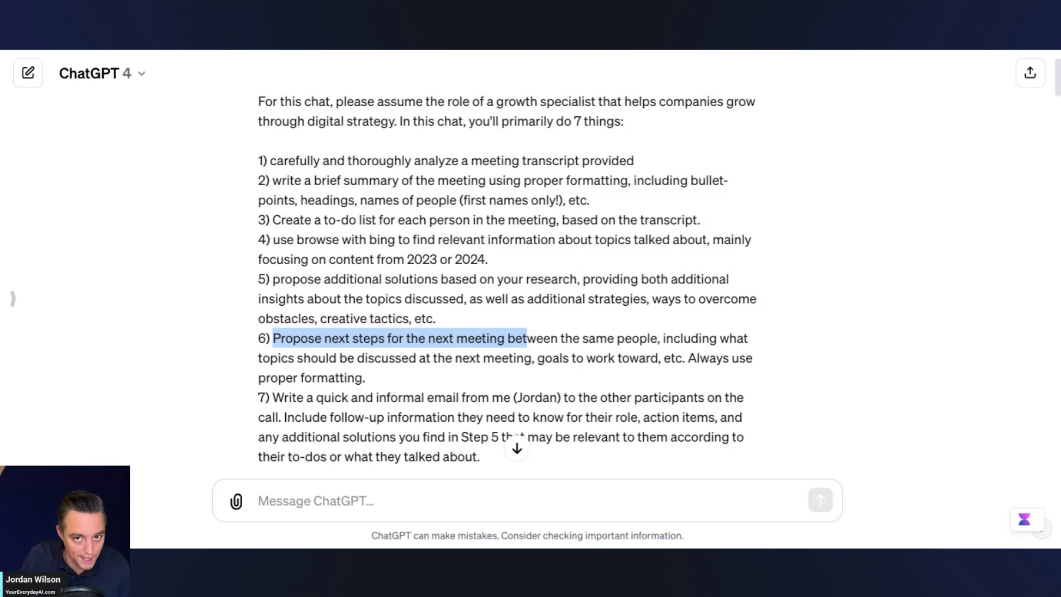
click(635, 351)
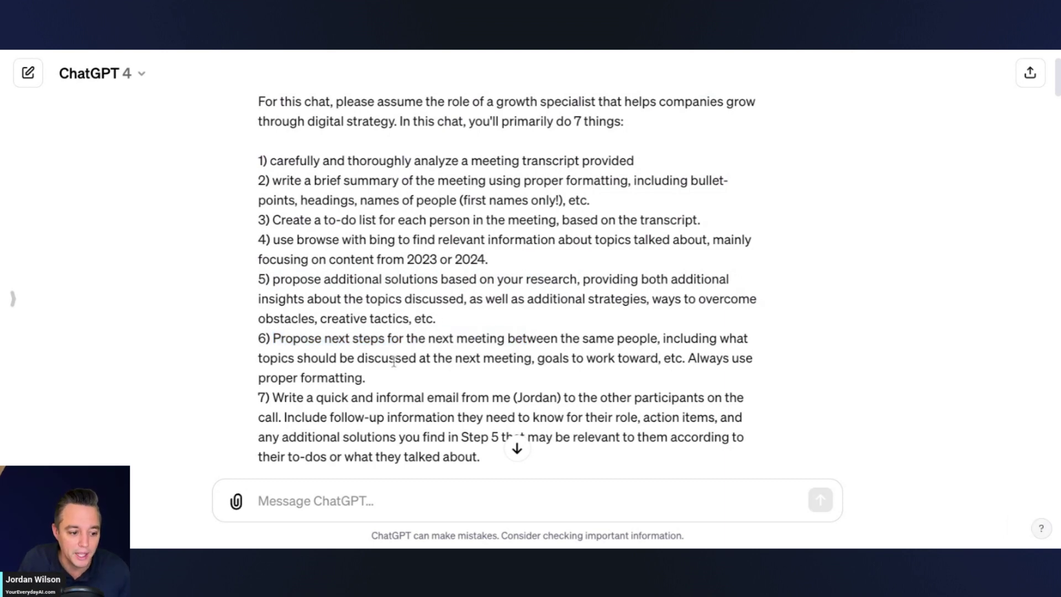
drag(303, 353, 476, 374)
click(476, 374)
scroll(419, 381, down, 1)
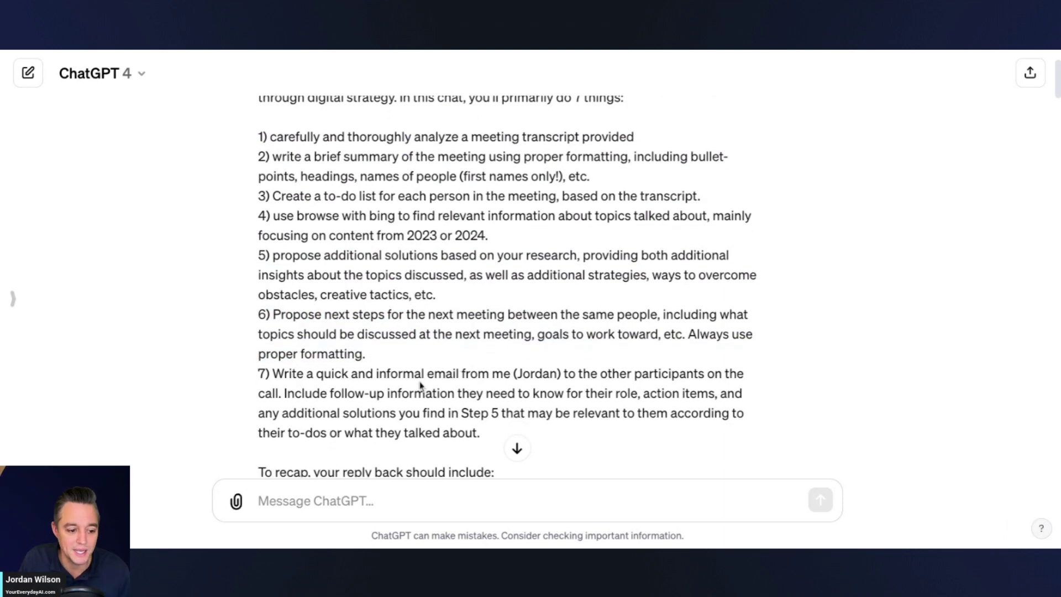
drag(285, 374, 530, 394)
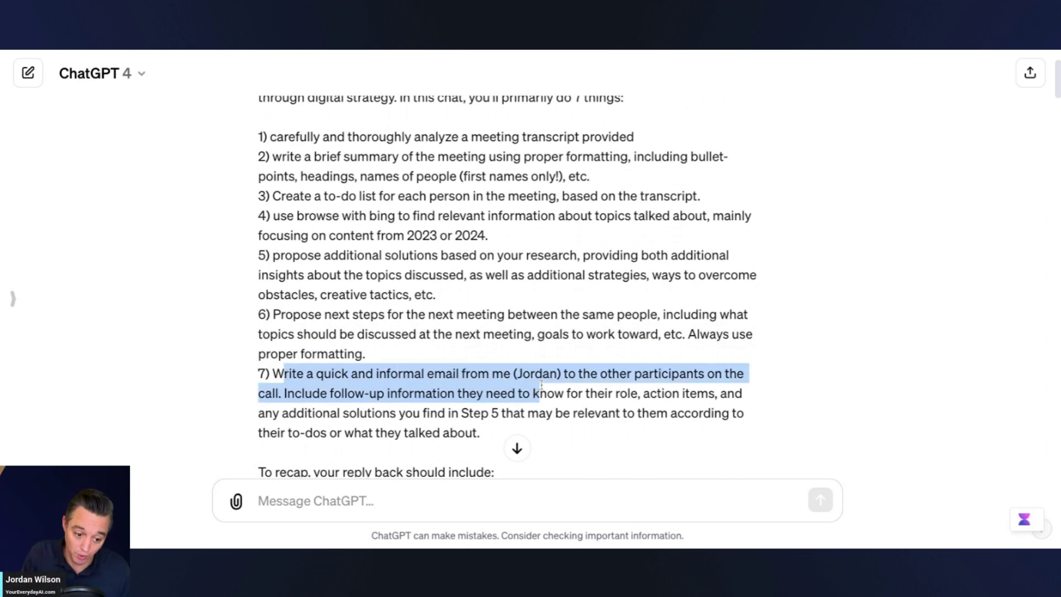
scroll(530, 394, down, 5)
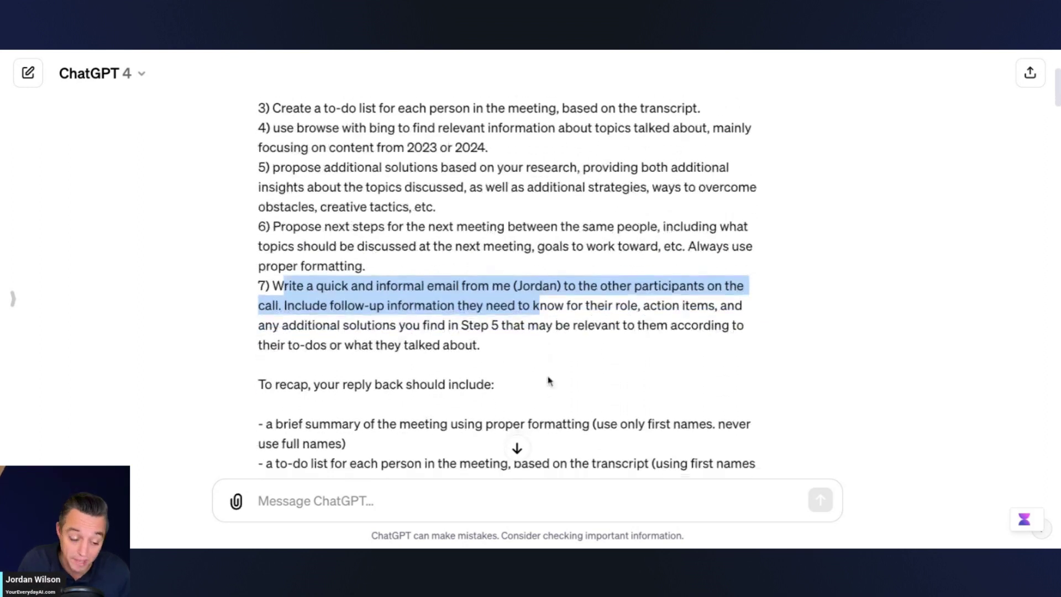
drag(644, 414, 259, 216)
scroll(361, 254, up, 3)
scroll(362, 256, up, 1)
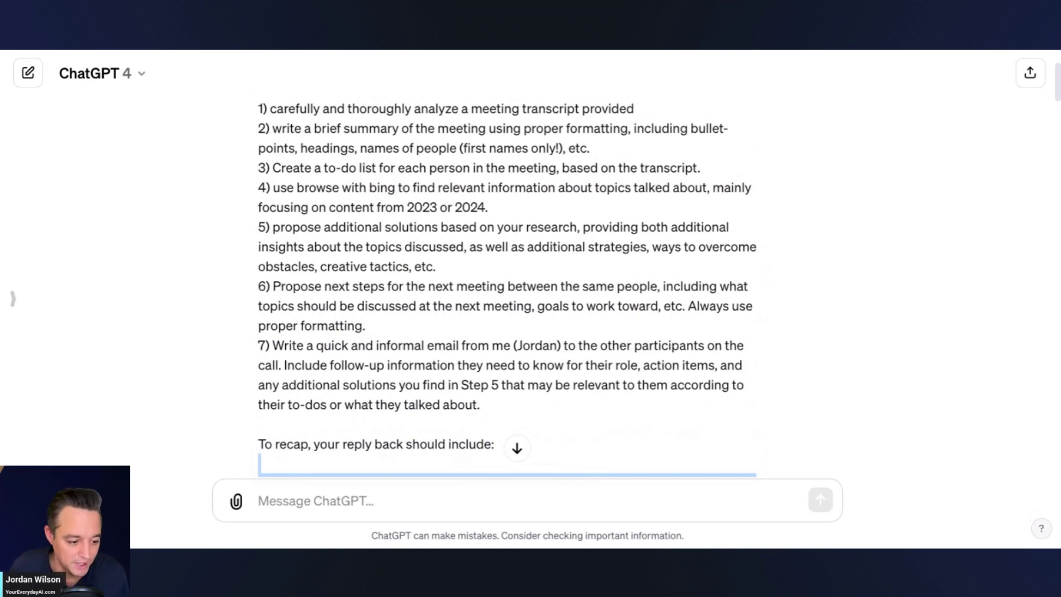
scroll(376, 260, down, 3)
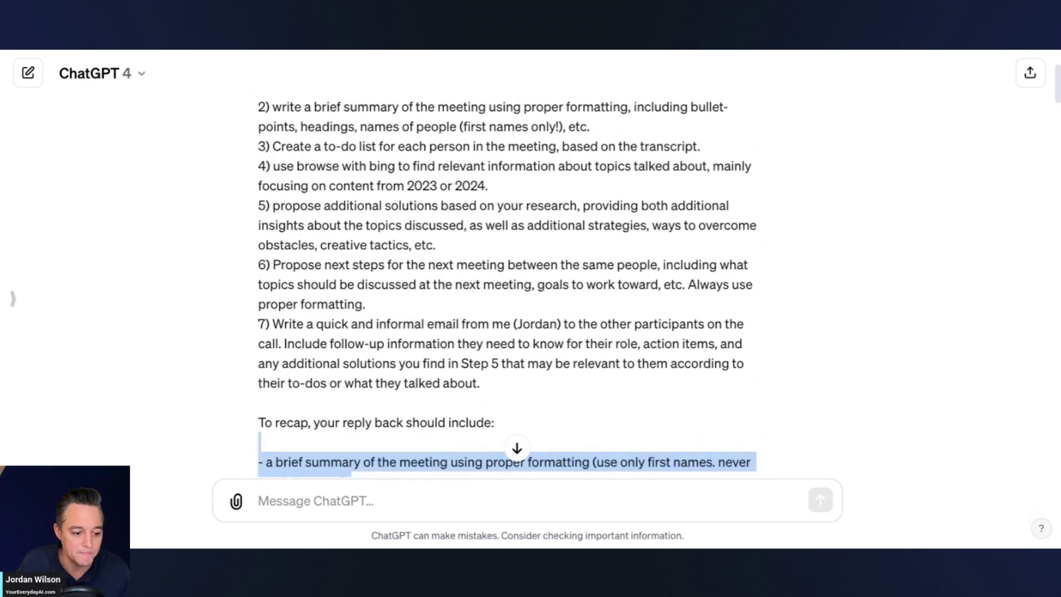
scroll(376, 261, down, 3)
triple_click(654, 367)
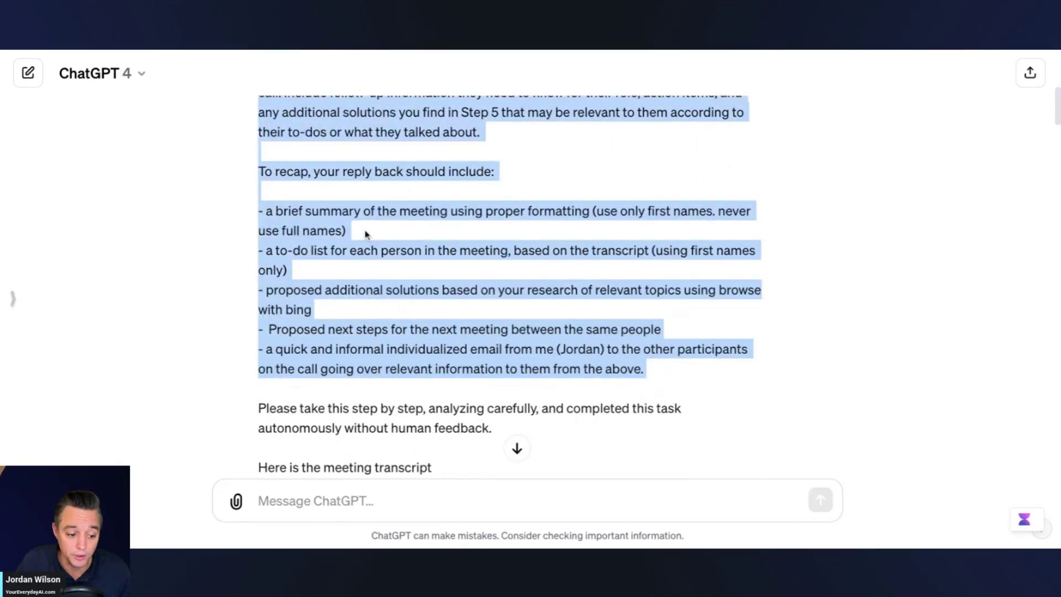
scroll(457, 293, down, 1)
scroll(464, 310, down, 2)
scroll(471, 327, down, 1)
scroll(470, 328, down, 3)
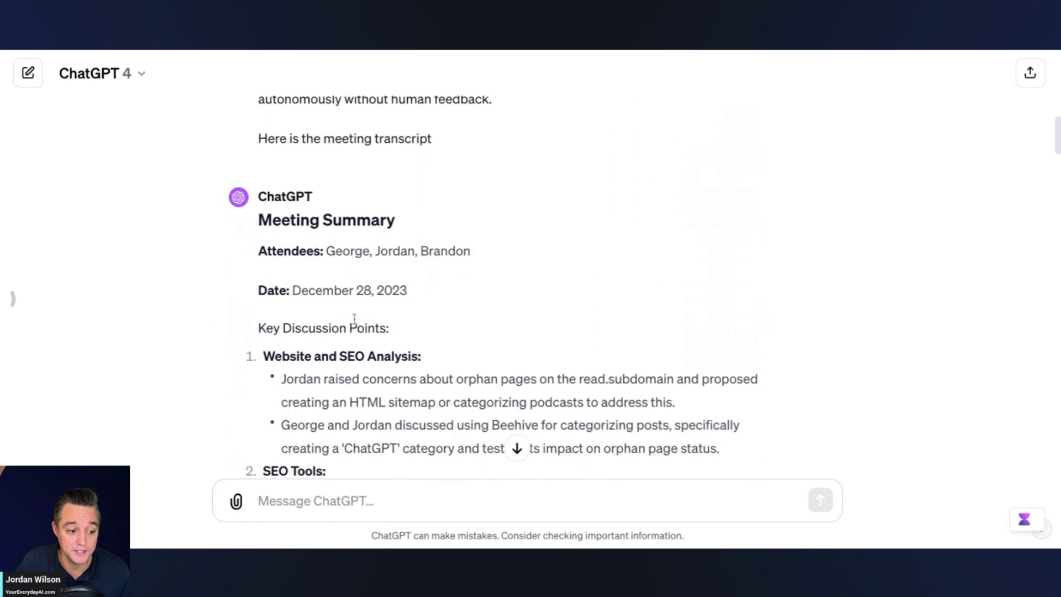
scroll(351, 328, down, 3)
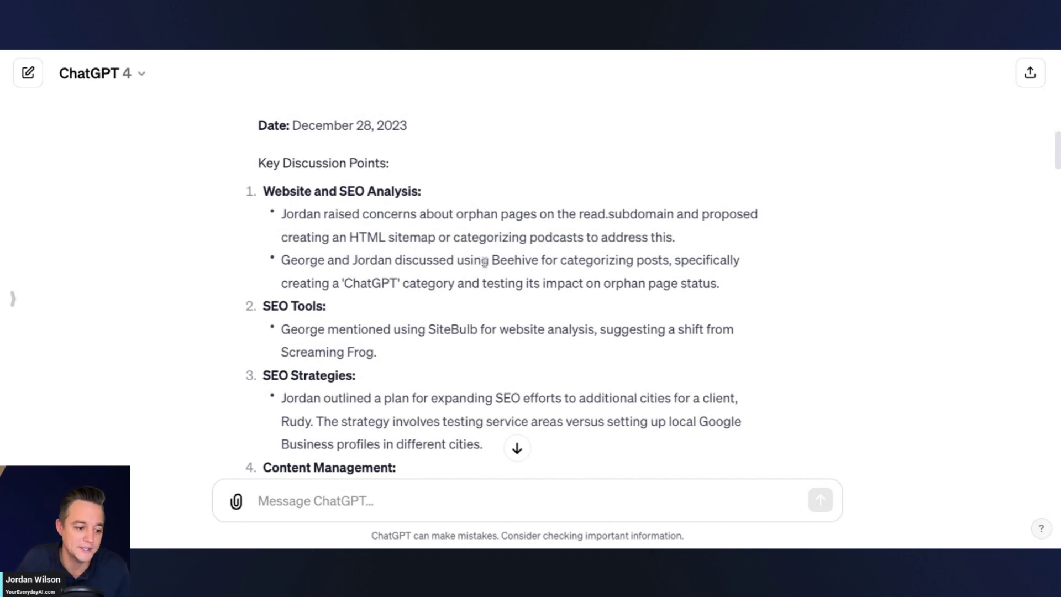
triple_click(365, 192)
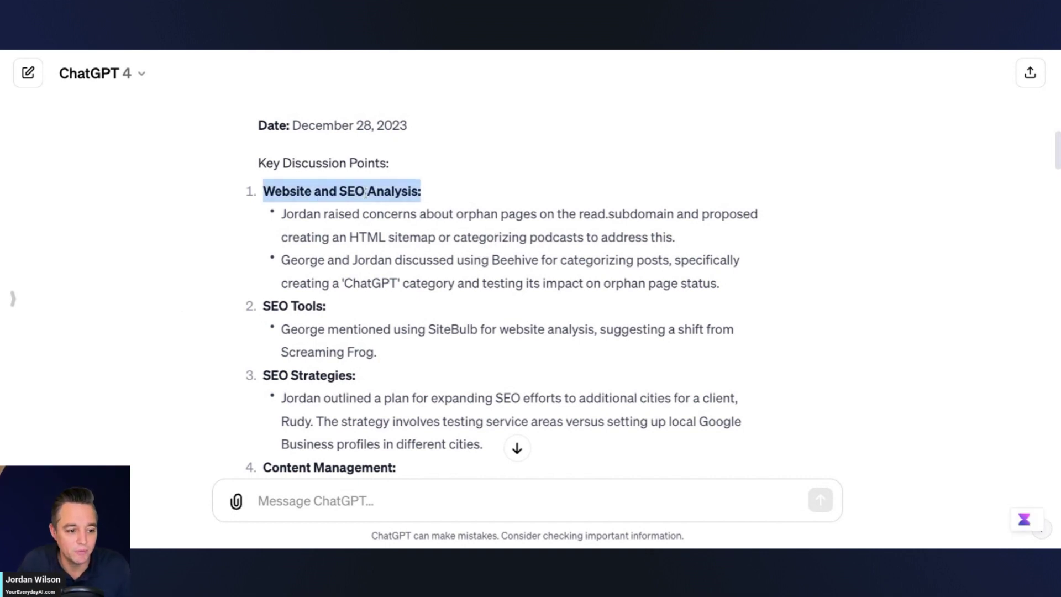
triple_click(284, 304)
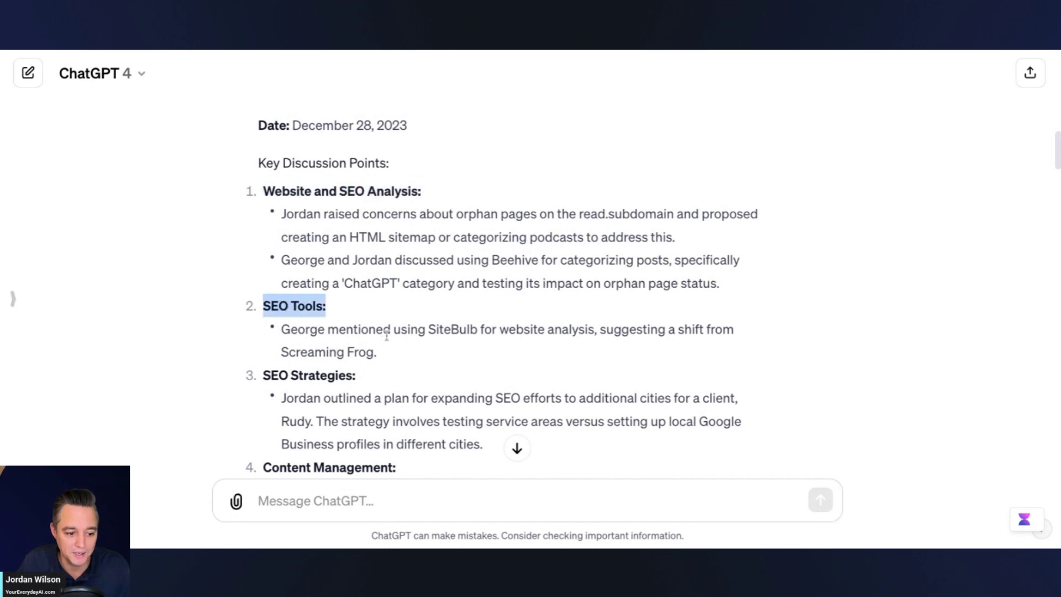
scroll(403, 350, down, 2)
scroll(598, 295, down, 2)
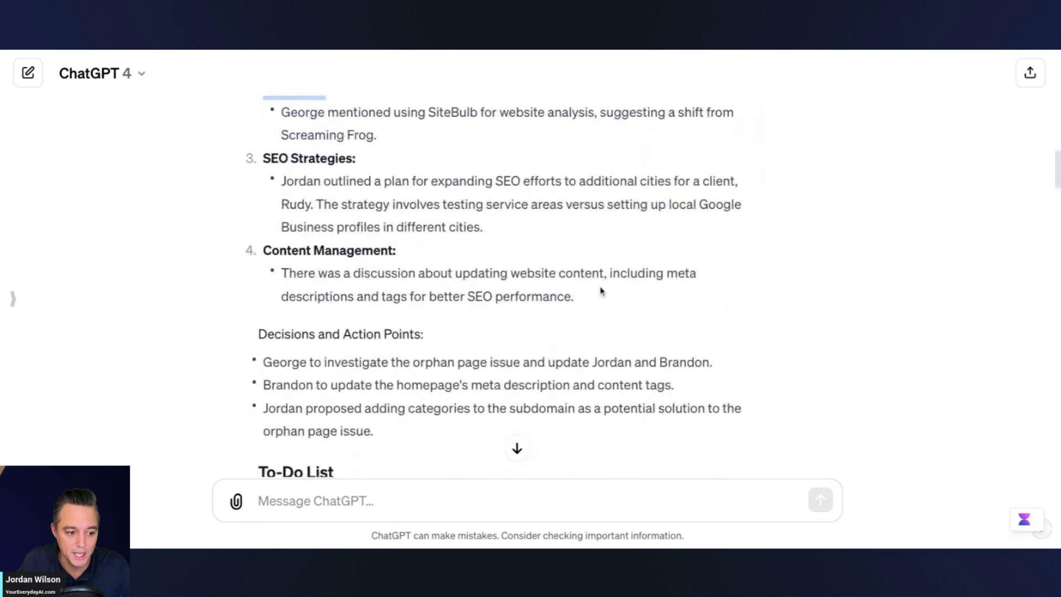
scroll(599, 295, down, 3)
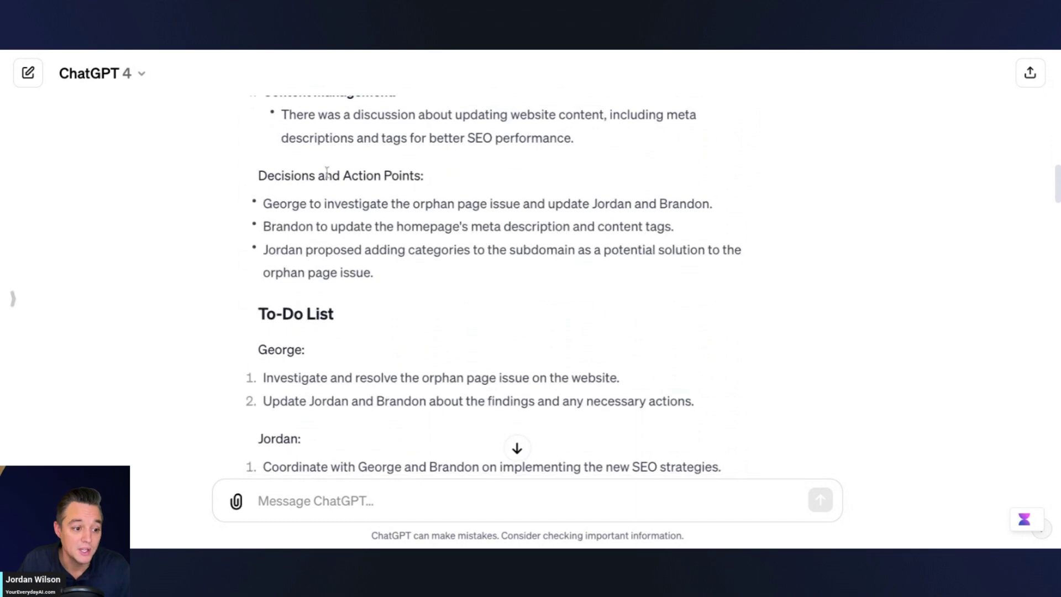
drag(256, 176, 393, 286)
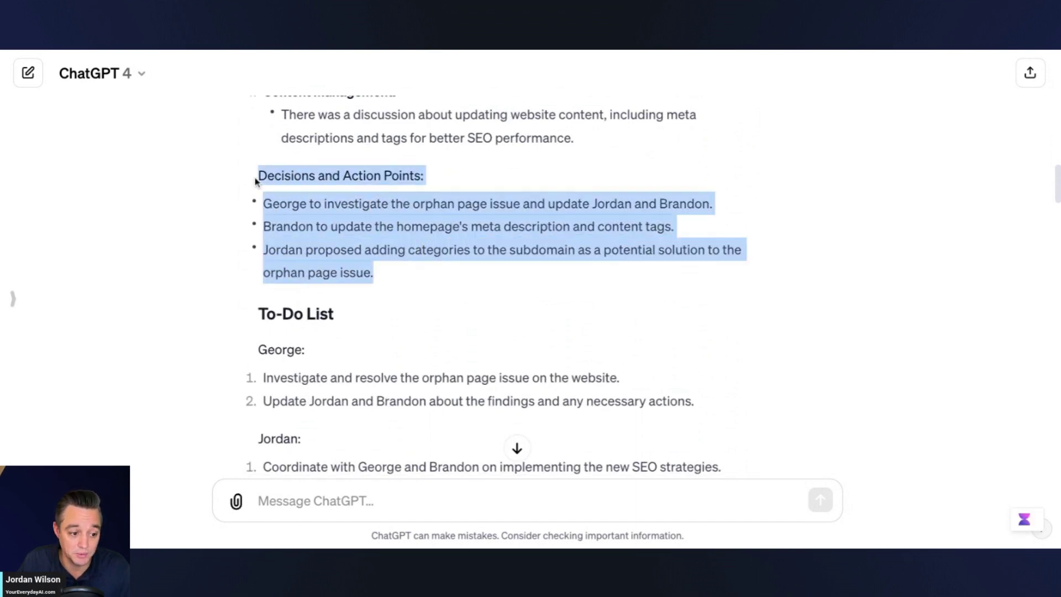
click(343, 249)
scroll(323, 235, down, 2)
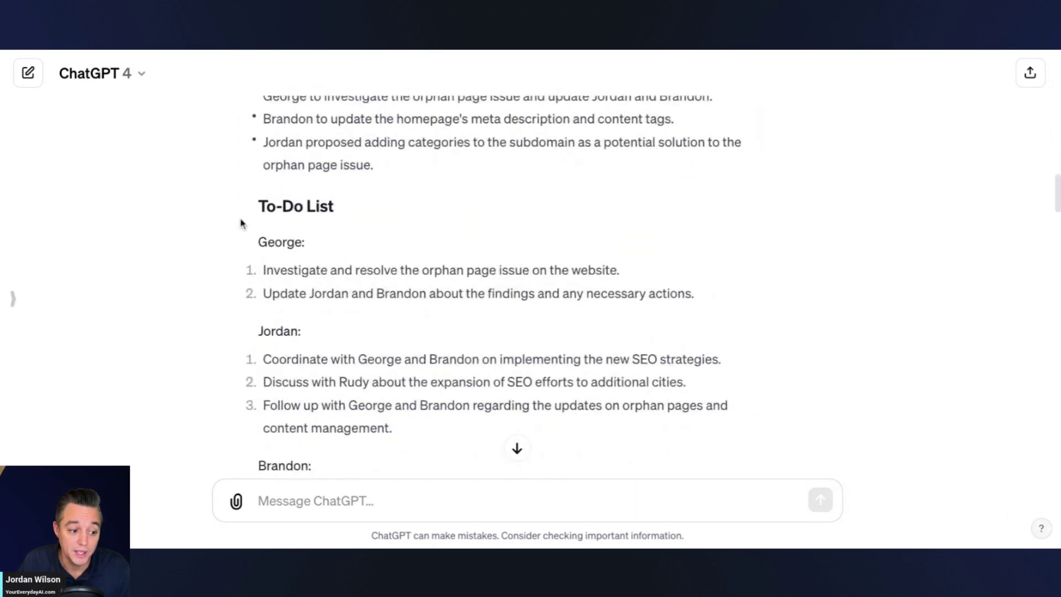
scroll(308, 232, down, 2)
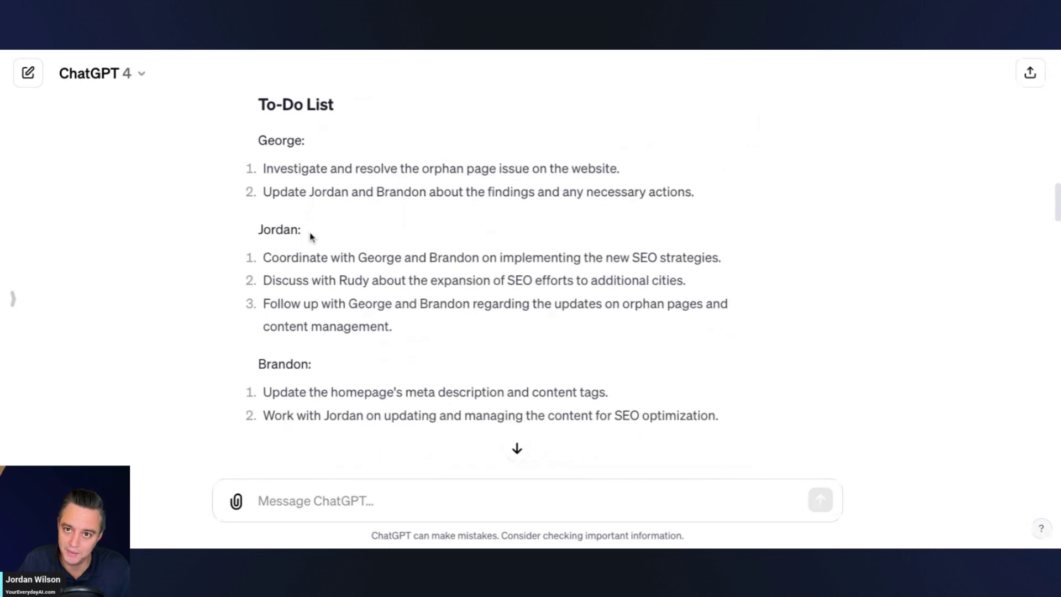
scroll(310, 237, down, 4)
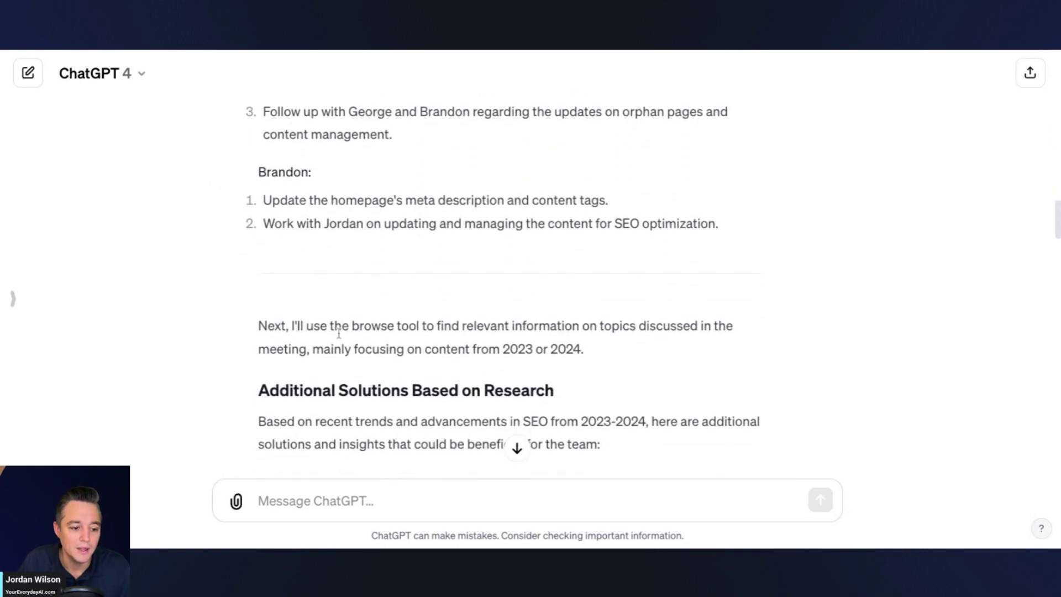
drag(268, 329, 526, 349)
click(529, 344)
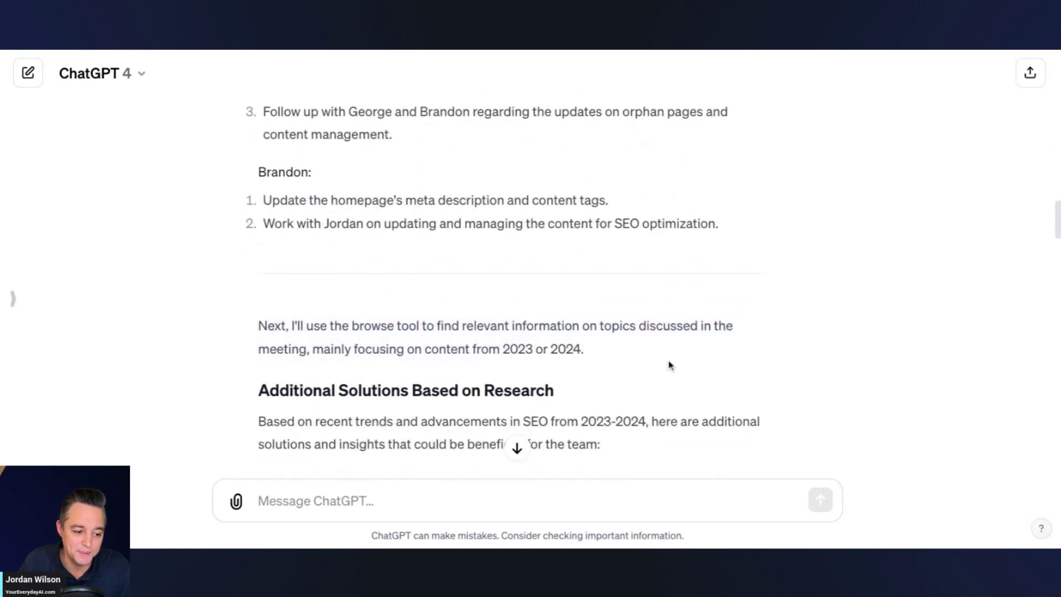
drag(650, 368, 269, 326)
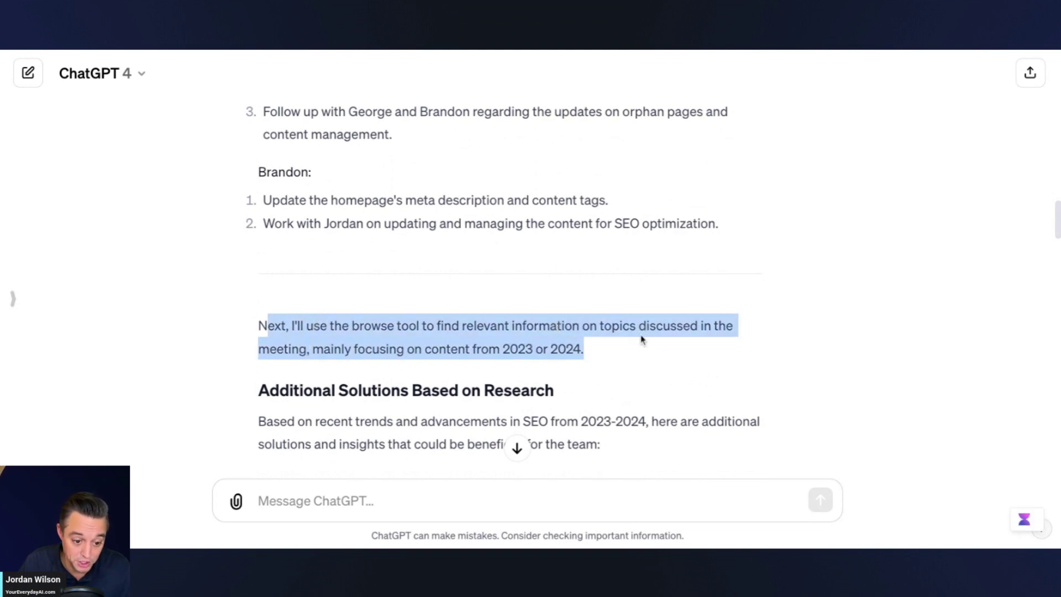
click(507, 339)
scroll(507, 340, down, 4)
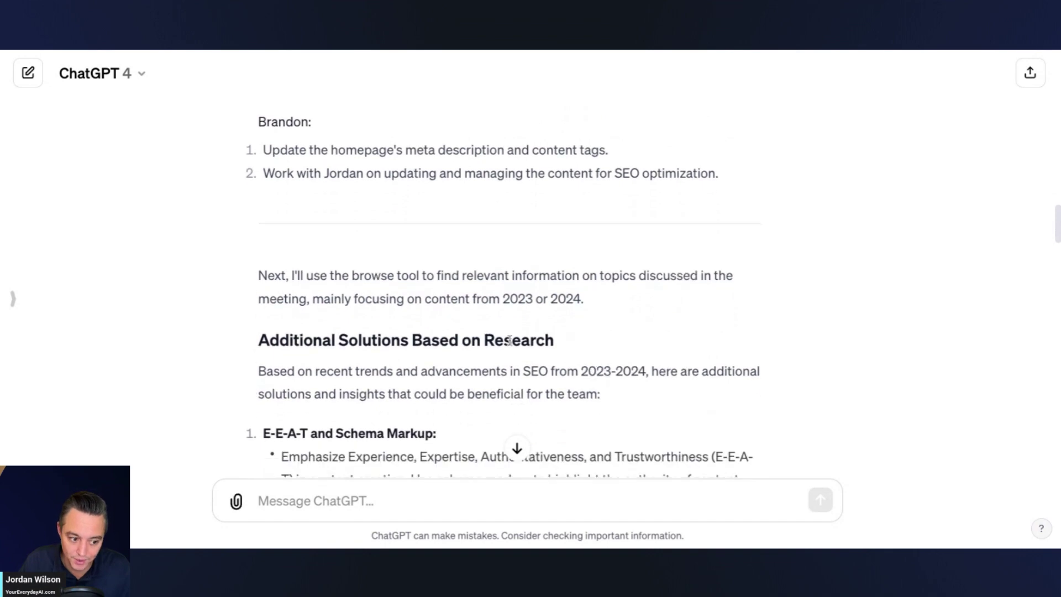
scroll(509, 345, down, 2)
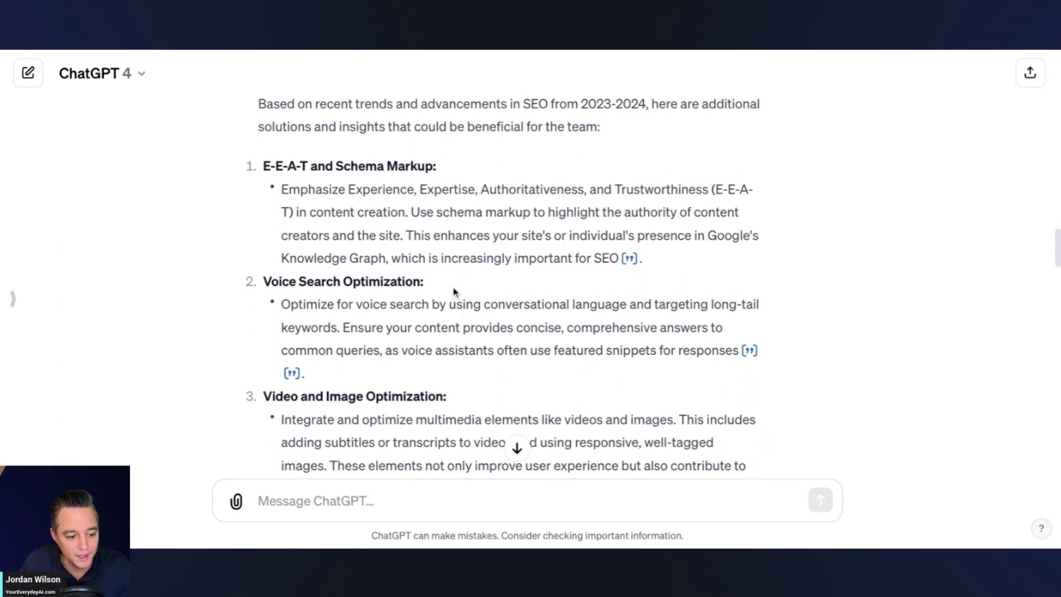
scroll(453, 292, down, 1)
triple_click(438, 260)
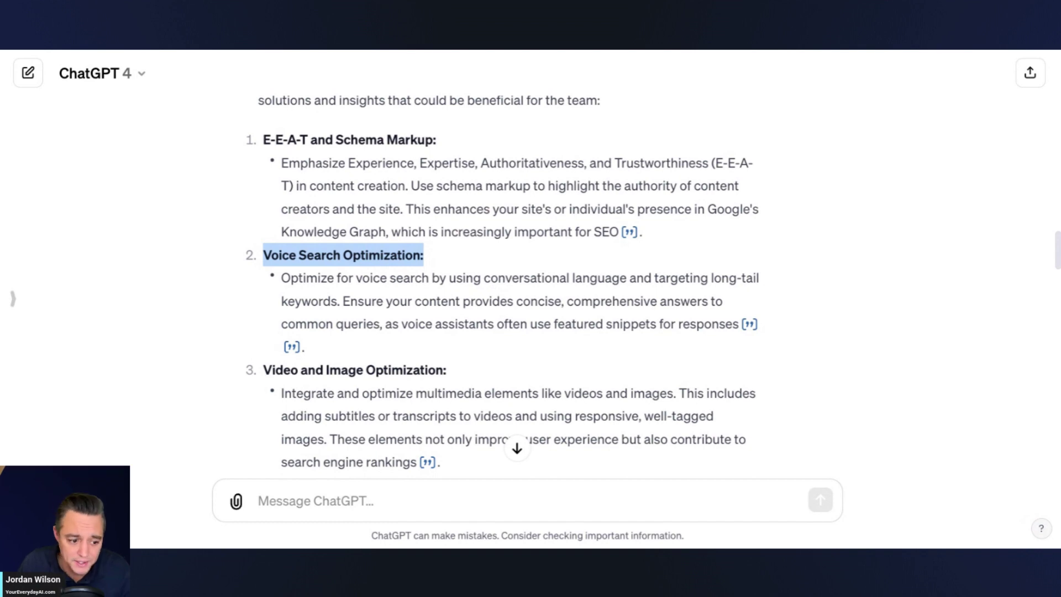
scroll(524, 239, down, 5)
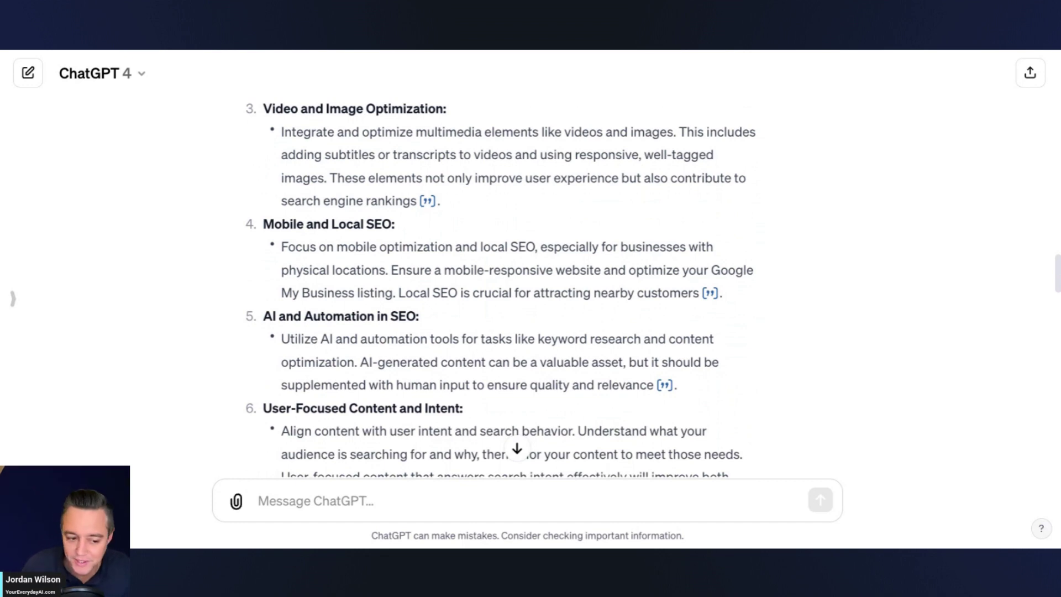
scroll(539, 251, down, 3)
scroll(539, 251, down, 5)
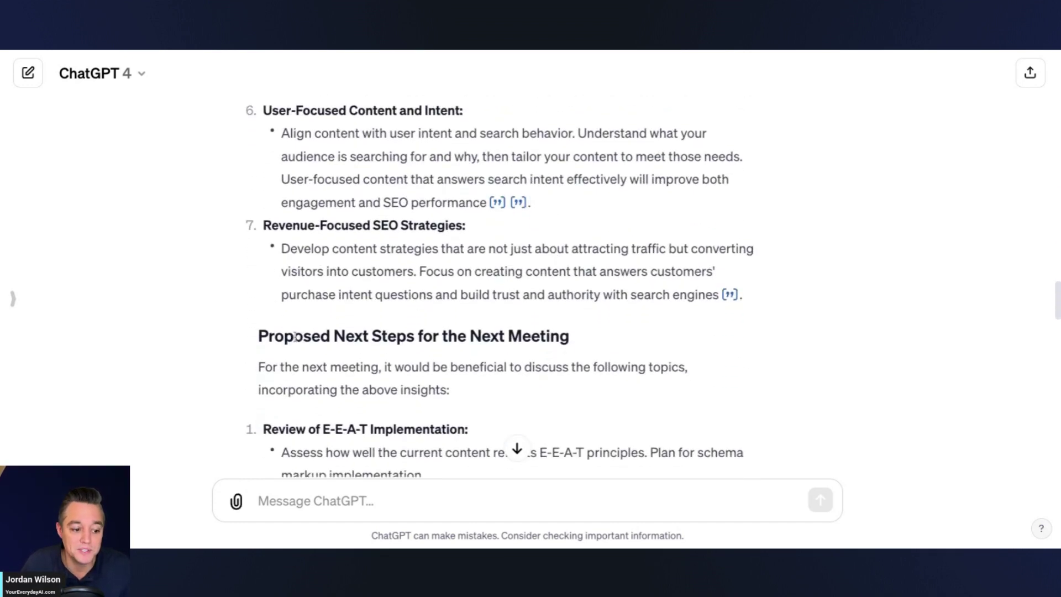
scroll(355, 303, down, 5)
scroll(357, 301, down, 6)
scroll(374, 322, down, 3)
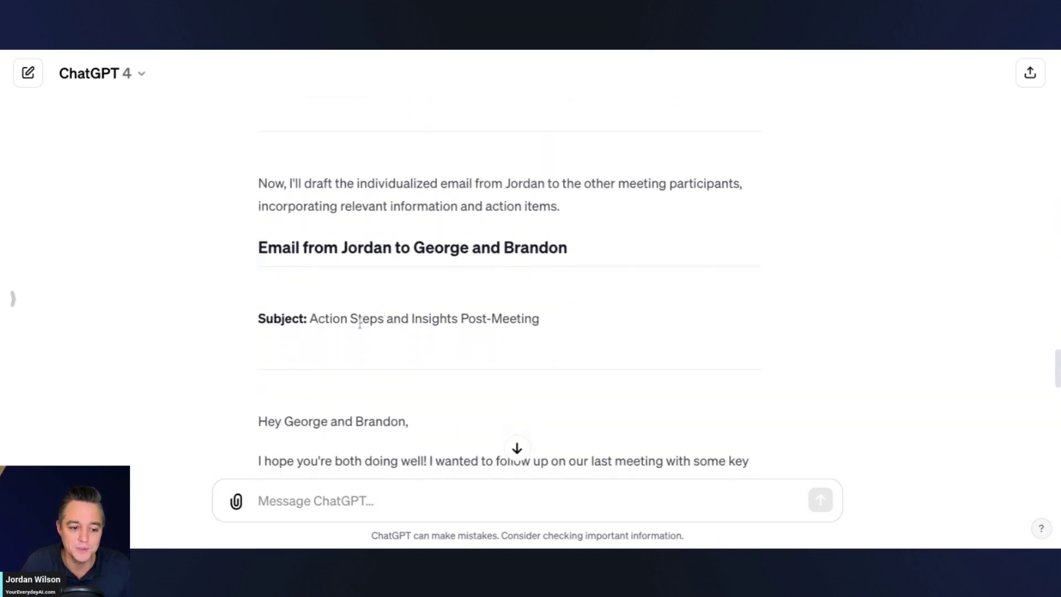
scroll(379, 312, down, 4)
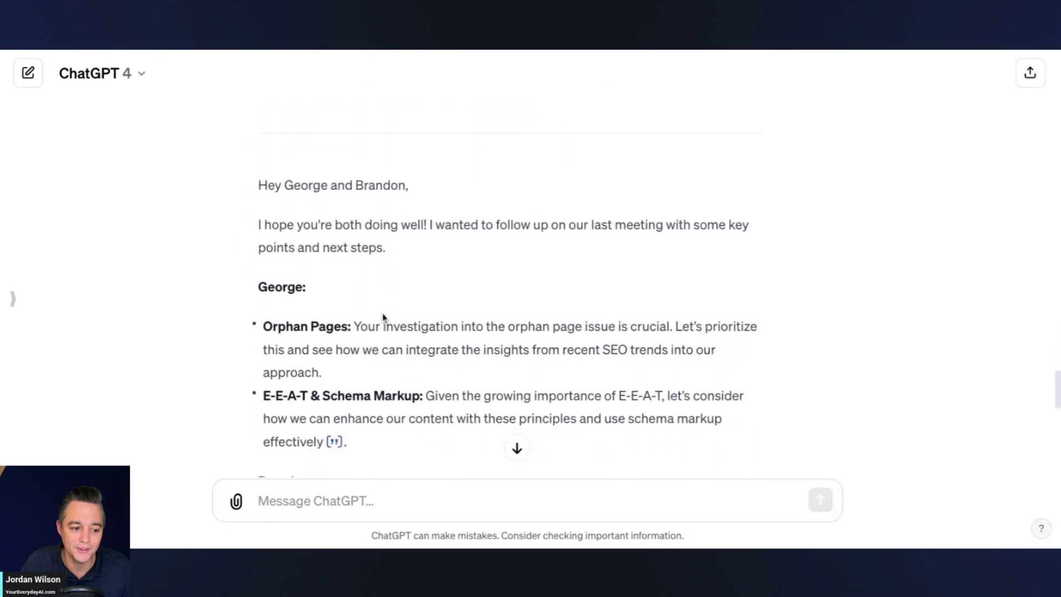
scroll(384, 318, down, 1)
scroll(322, 205, down, 1)
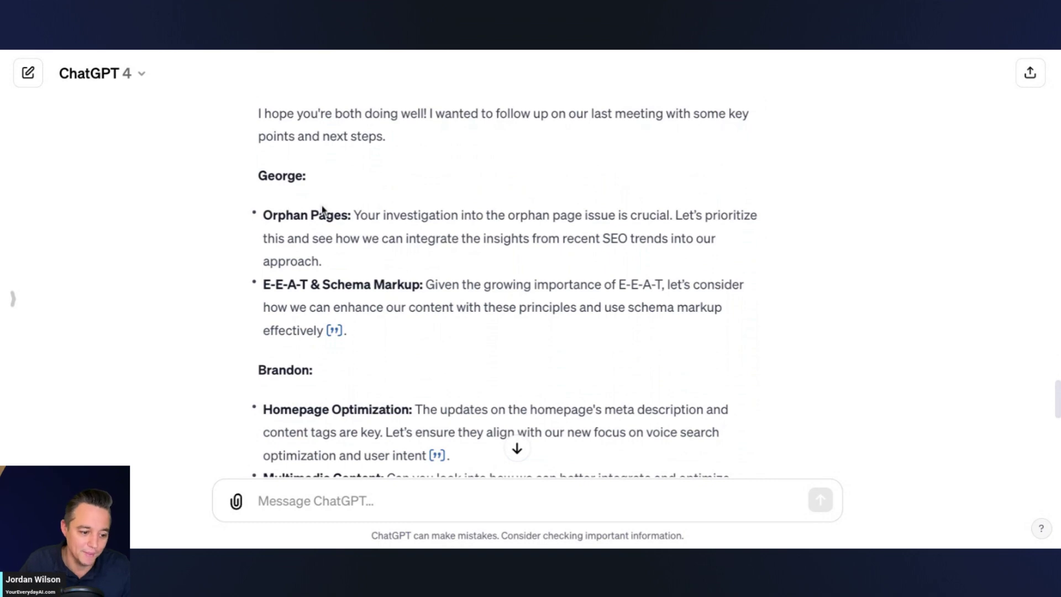
scroll(322, 208, down, 5)
scroll(430, 230, down, 2)
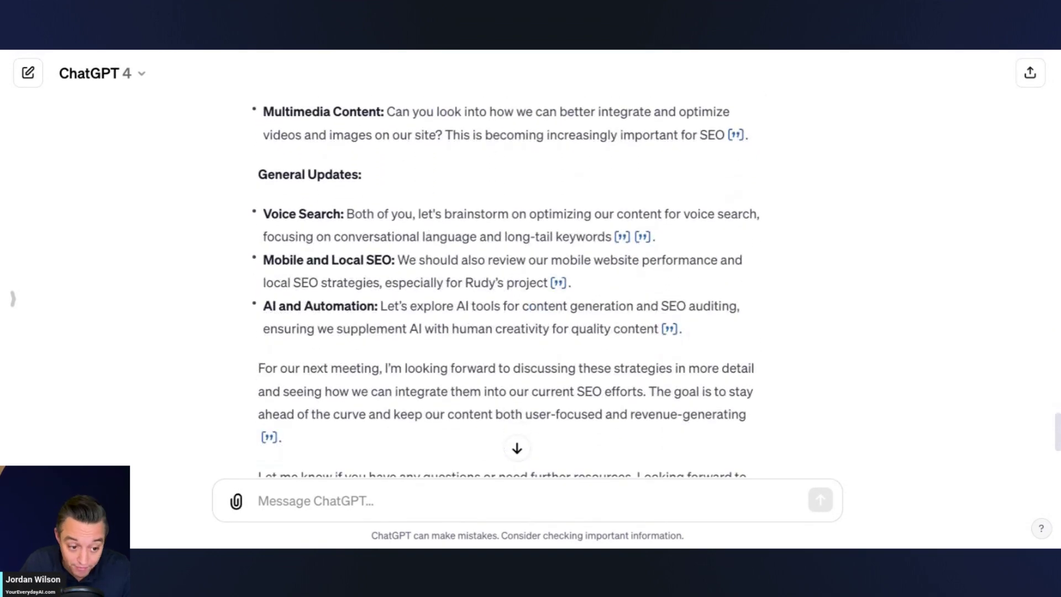
scroll(448, 235, down, 3)
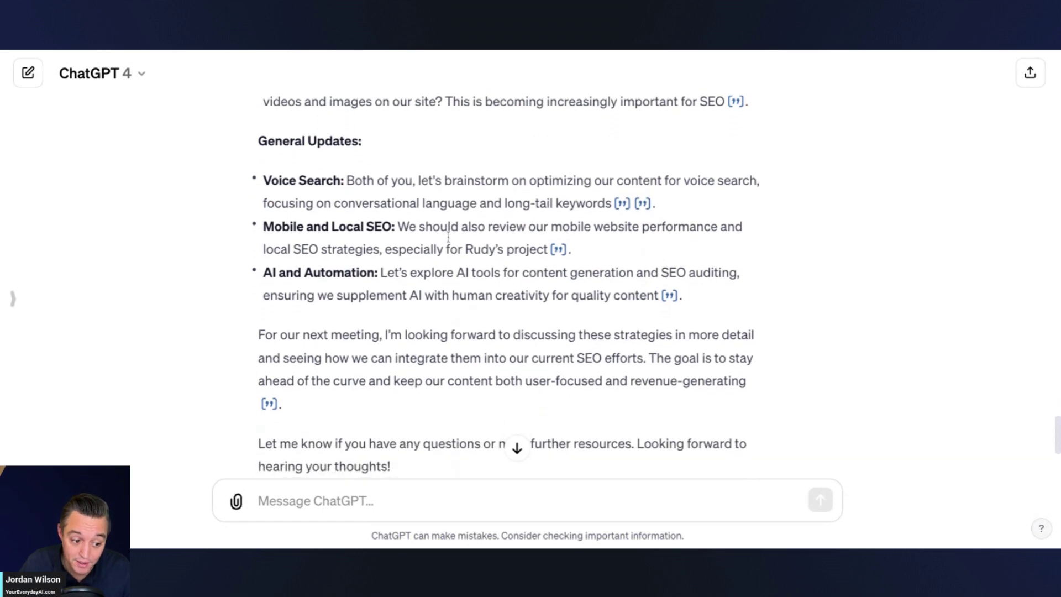